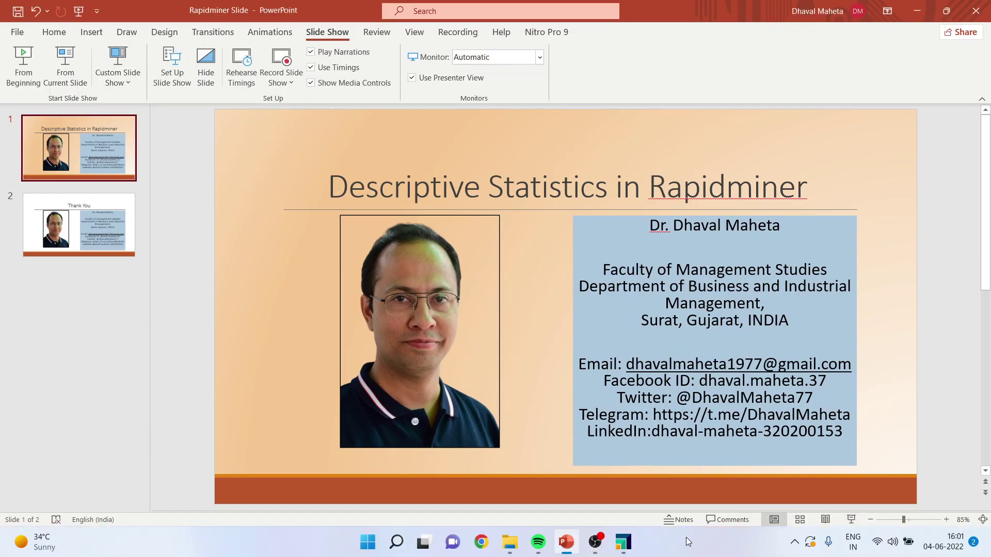
Step: In RapidMiner, drag the Titanic sample from Samples/data onto the process canvas as a Retrieve operator
{"action": "left_click", "coordinate": [624, 542]}
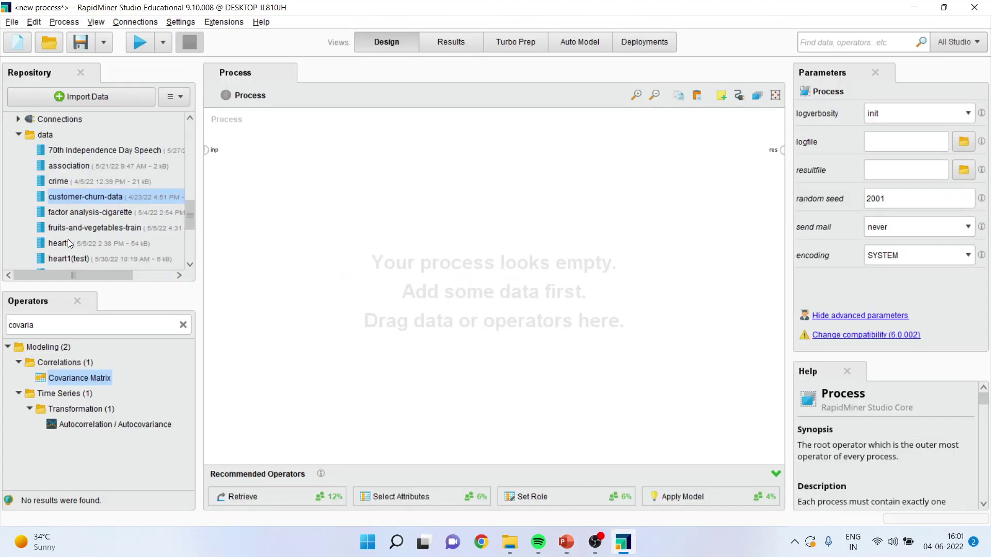
{"action": "left_click_drag", "start_coordinate": [189, 216], "coordinate": [192, 174]}
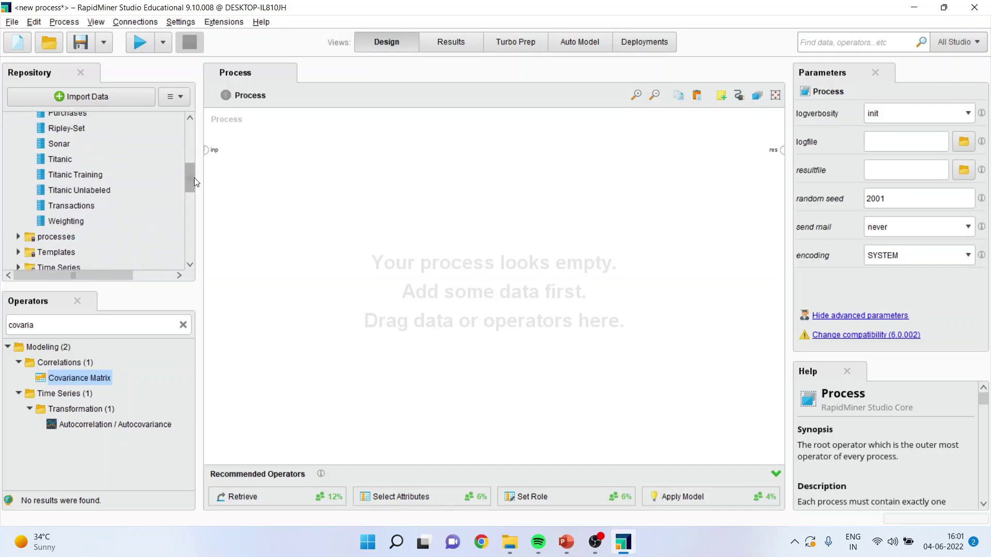
{"action": "left_click_drag", "start_coordinate": [64, 184], "coordinate": [242, 190]}
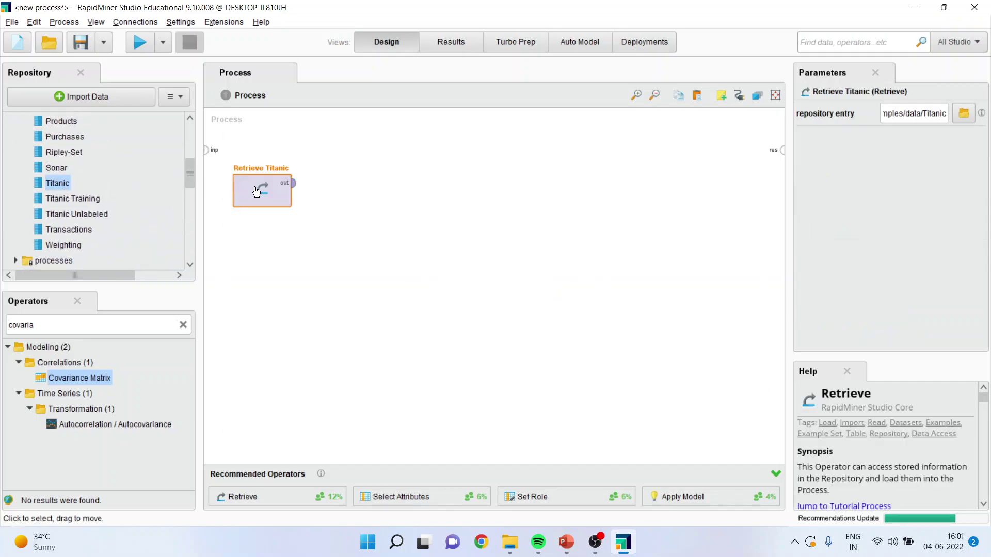
{"action": "double_click", "coordinate": [81, 328]}
{"action": "type", "text": "stati"}
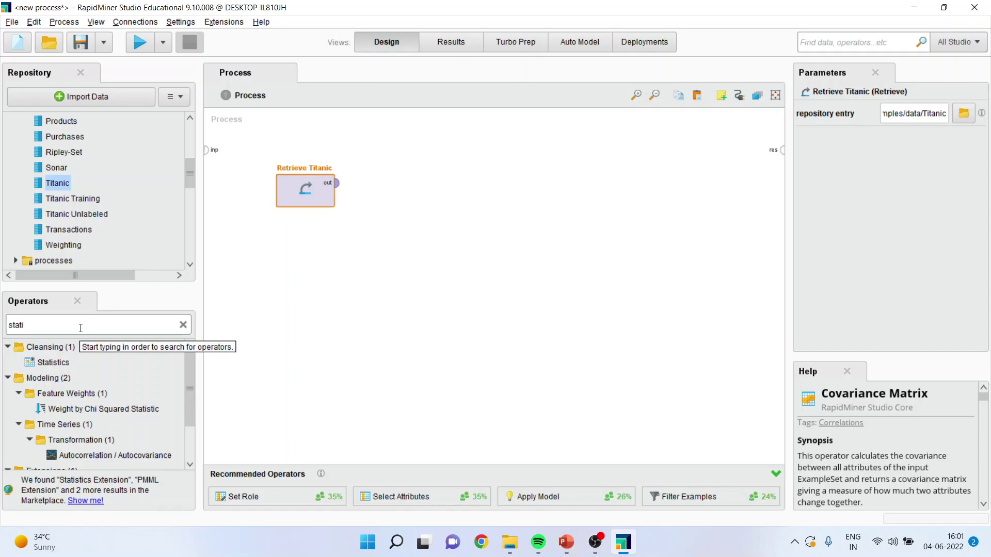
Step: Place a Statistics operator beside Retrieve Titanic and feed it the Titanic data
{"action": "left_click_drag", "start_coordinate": [68, 363], "coordinate": [239, 332]}
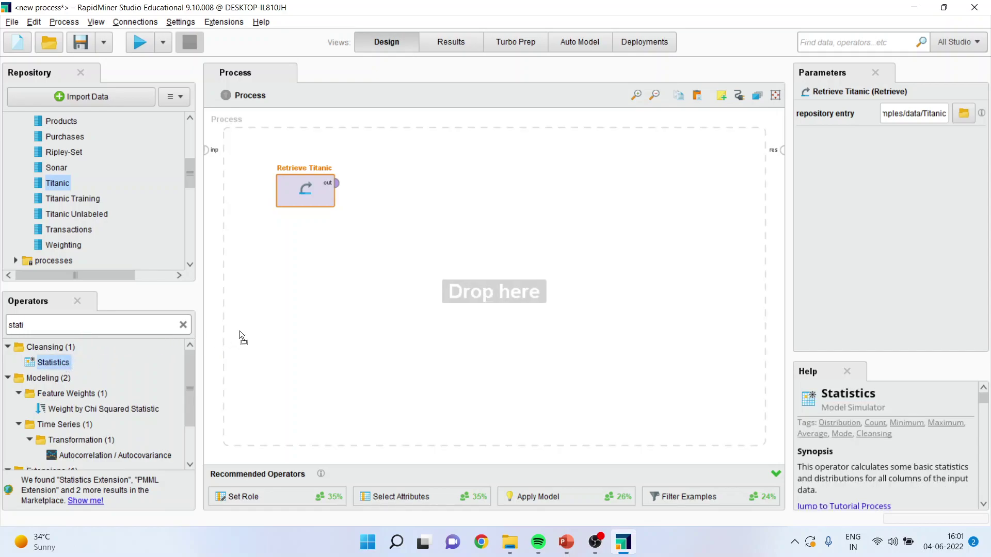
{"action": "mouse_move", "coordinate": [390, 204]}
{"action": "left_mouse_down"}
{"action": "mouse_move", "coordinate": [393, 186]}
{"action": "mouse_move", "coordinate": [423, 187]}
{"action": "left_mouse_up"}
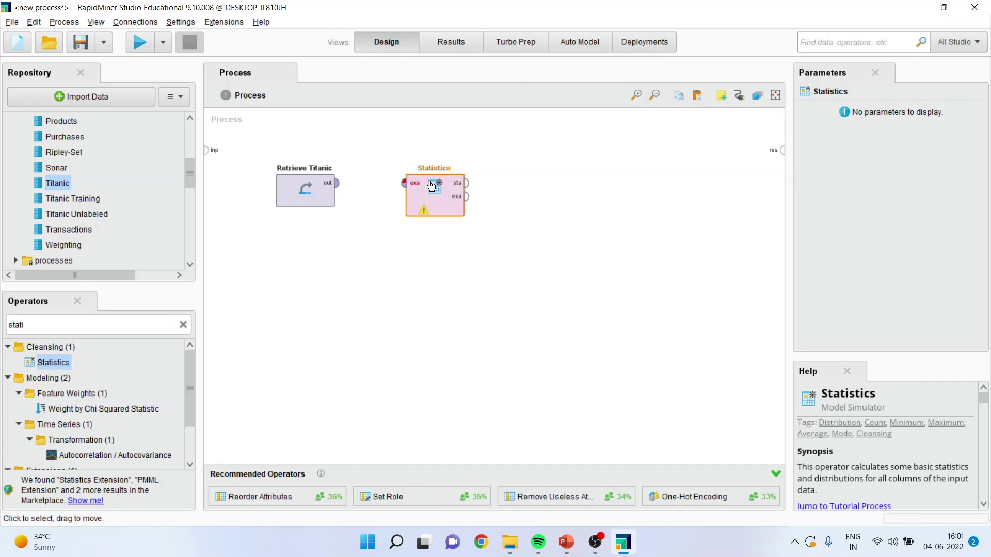
{"action": "left_click", "coordinate": [338, 184]}
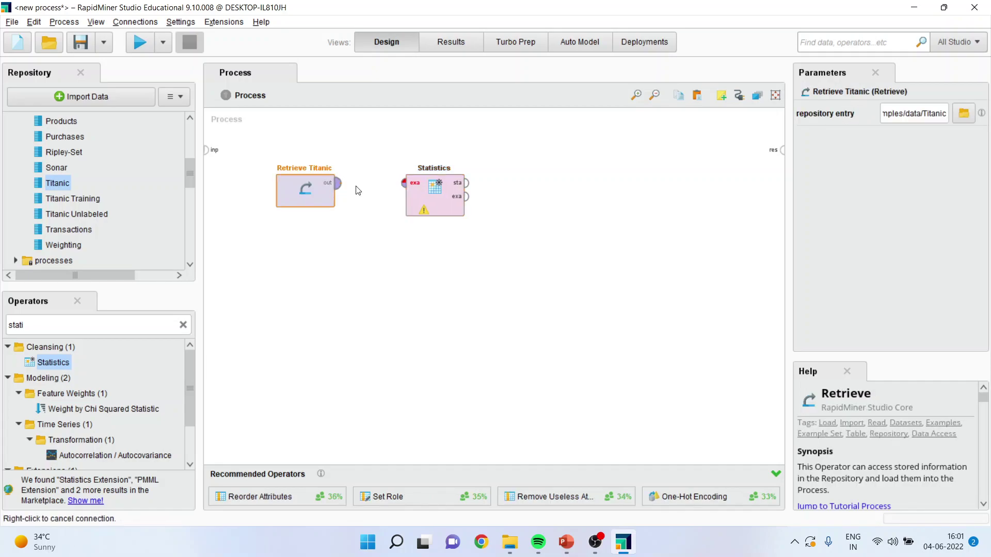
{"action": "left_click", "coordinate": [403, 183]}
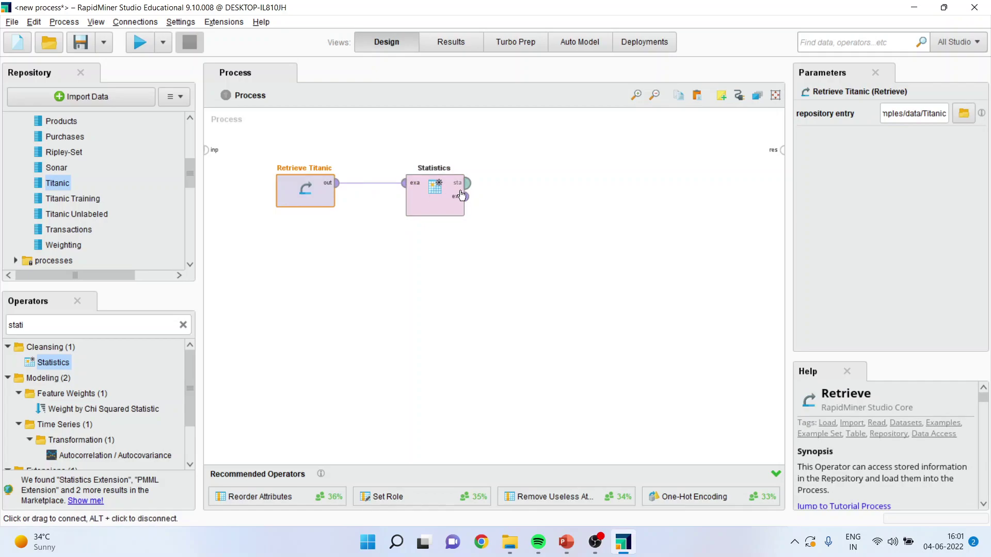
Step: Connect the Statistics 'sta' output to the process result port
{"action": "left_click", "coordinate": [467, 184]}
{"action": "right_click", "coordinate": [681, 184]}
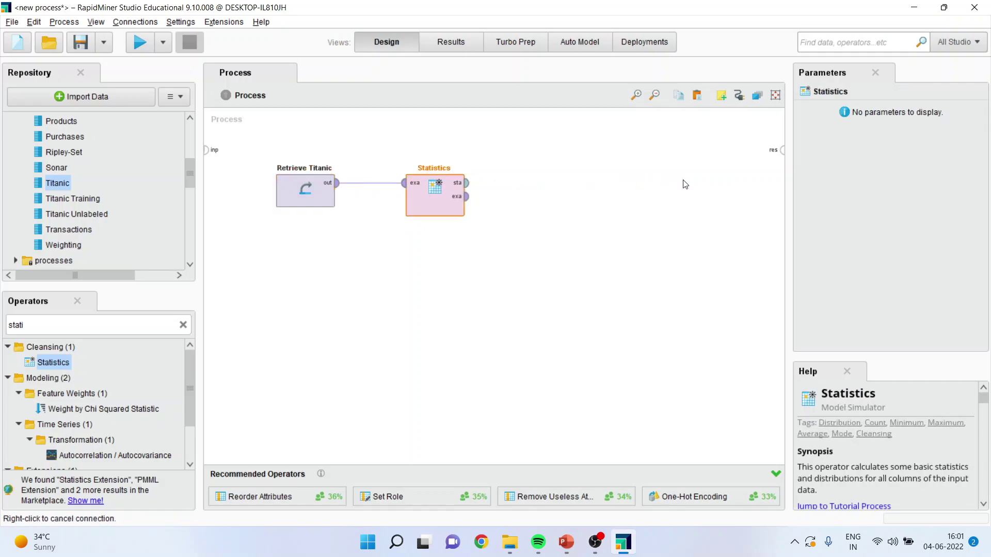
{"action": "left_click", "coordinate": [467, 184]}
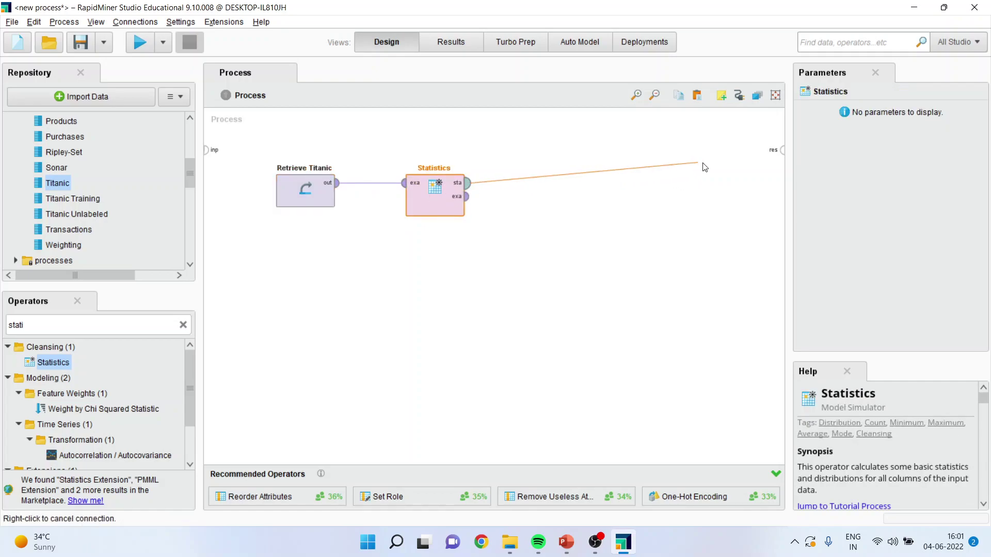
{"action": "left_click", "coordinate": [783, 149]}
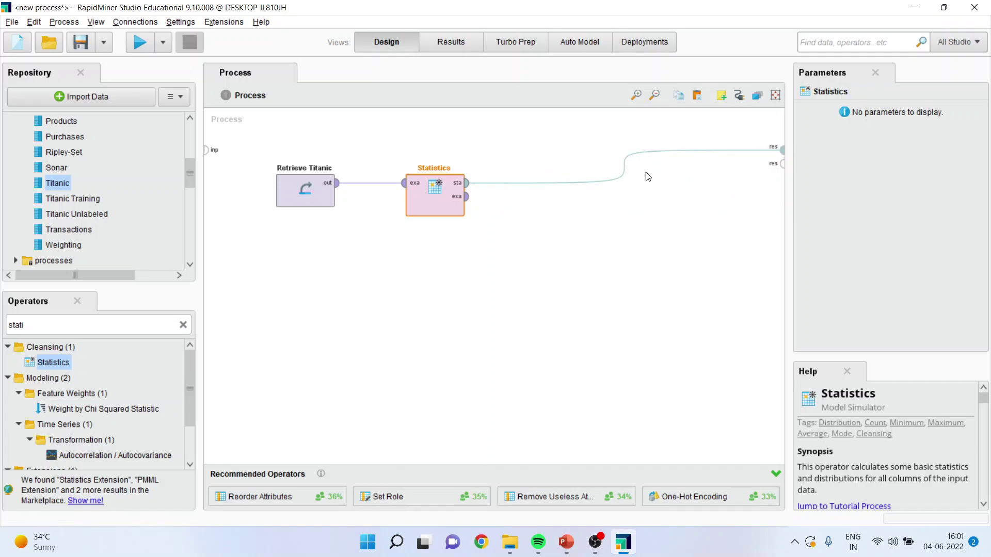
Step: Run the process and step through attribute statistics from Cabin to Survived (809 No, 500 Yes)
{"action": "left_click", "coordinate": [139, 41]}
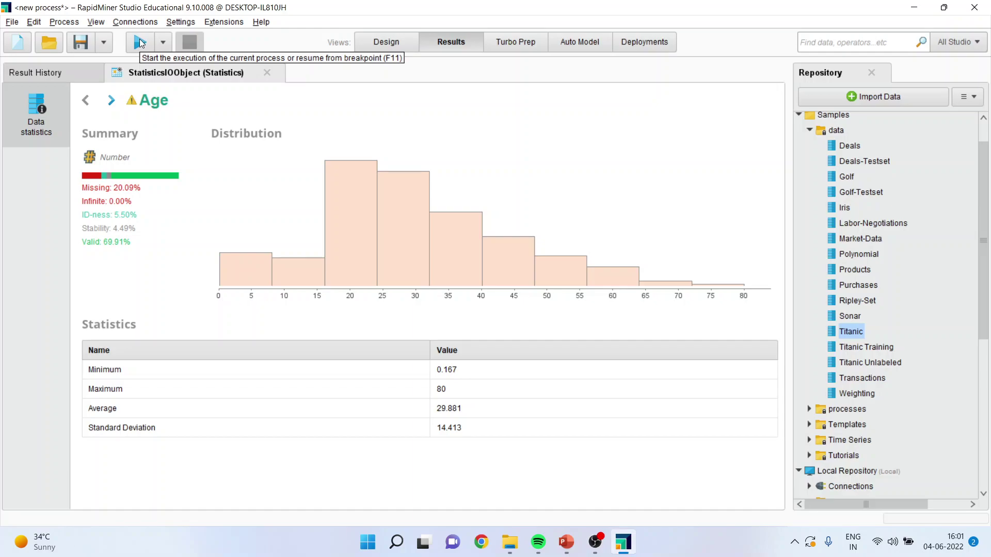
{"action": "left_click", "coordinate": [112, 100]}
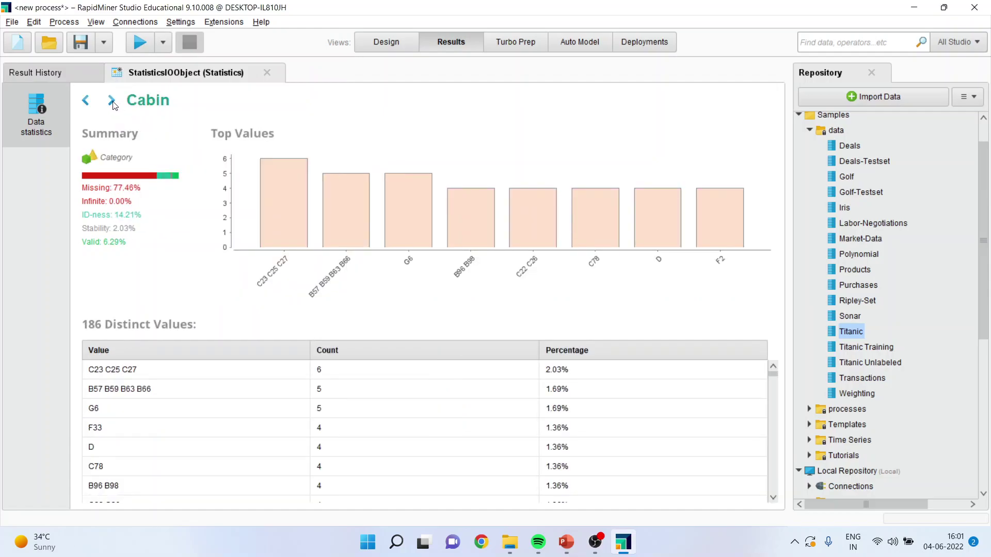
{"action": "left_click", "coordinate": [112, 101]}
{"action": "left_click", "coordinate": [112, 101]}
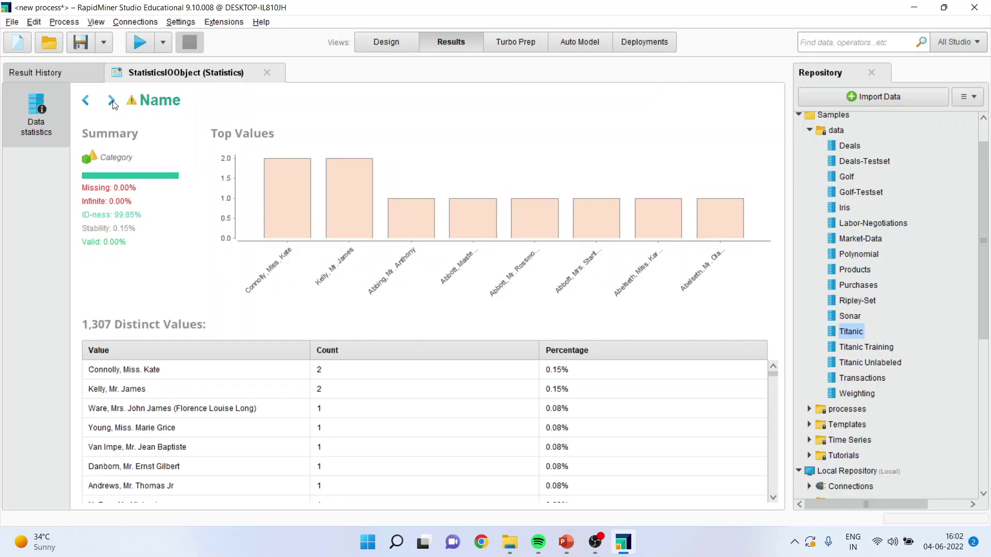
{"action": "left_click", "coordinate": [111, 100]}
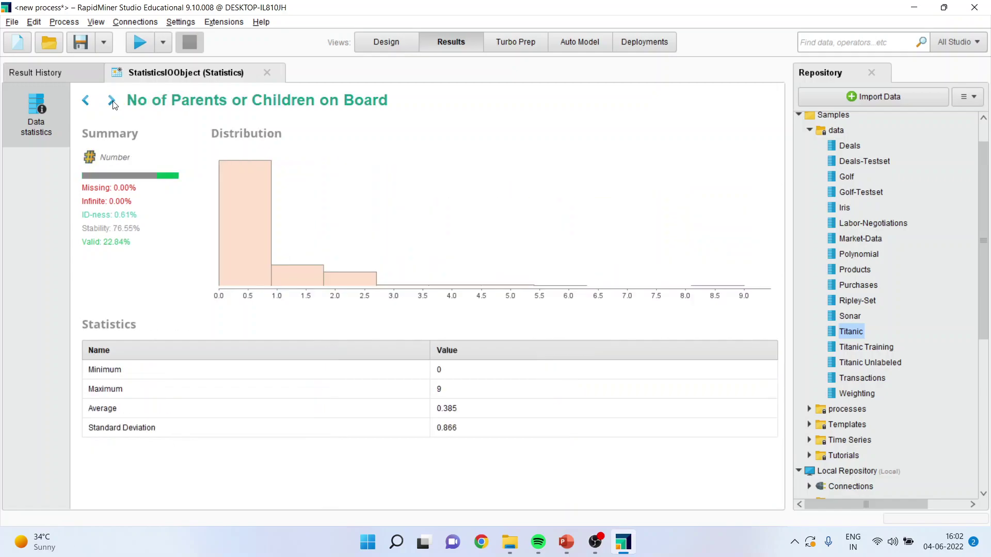
{"action": "left_click", "coordinate": [111, 100]}
{"action": "left_click", "coordinate": [112, 102]}
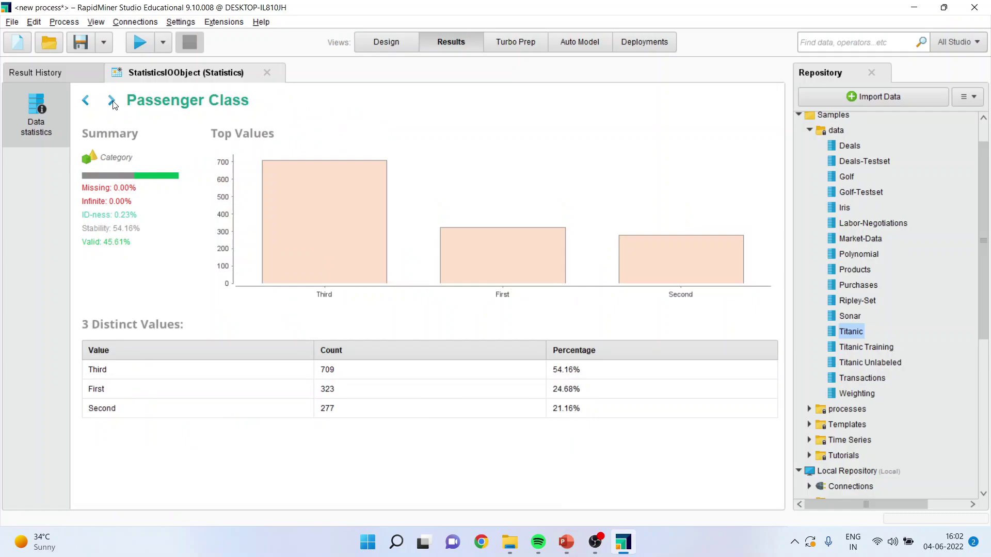
{"action": "left_click", "coordinate": [112, 102]}
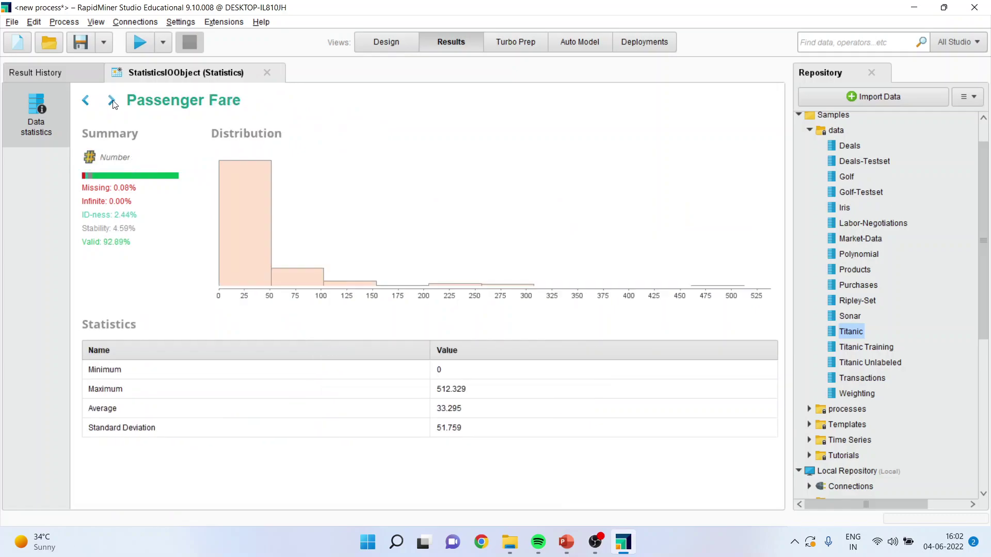
{"action": "left_click", "coordinate": [111, 101]}
{"action": "left_click", "coordinate": [112, 100]}
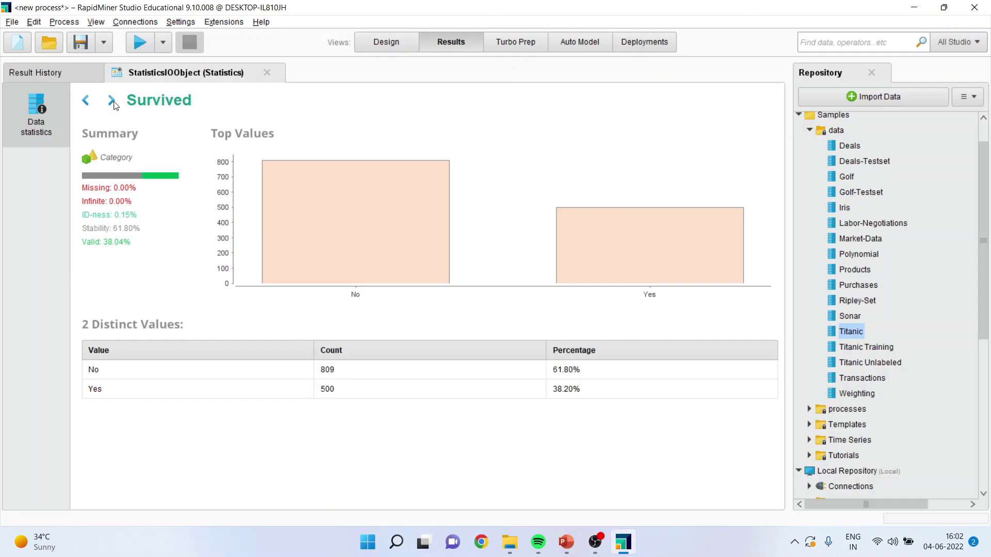
Step: Step back from Survived through Sex to Passenger Fare (0 to 512.329, average 33.295)
{"action": "left_click", "coordinate": [86, 102]}
{"action": "left_click", "coordinate": [86, 104]}
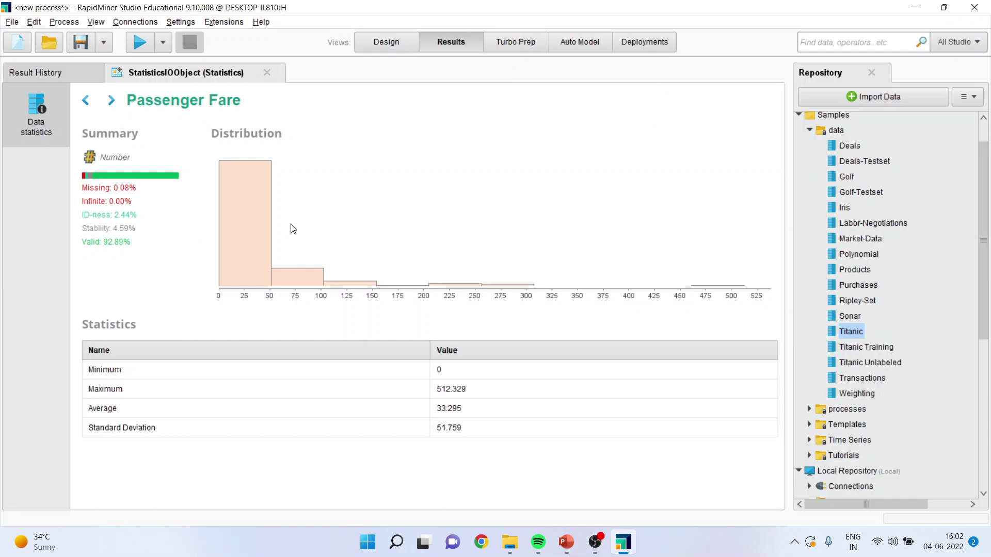
Step: Switch to PowerPoint and select slide 2, the Thank You slide
{"action": "left_click", "coordinate": [567, 542]}
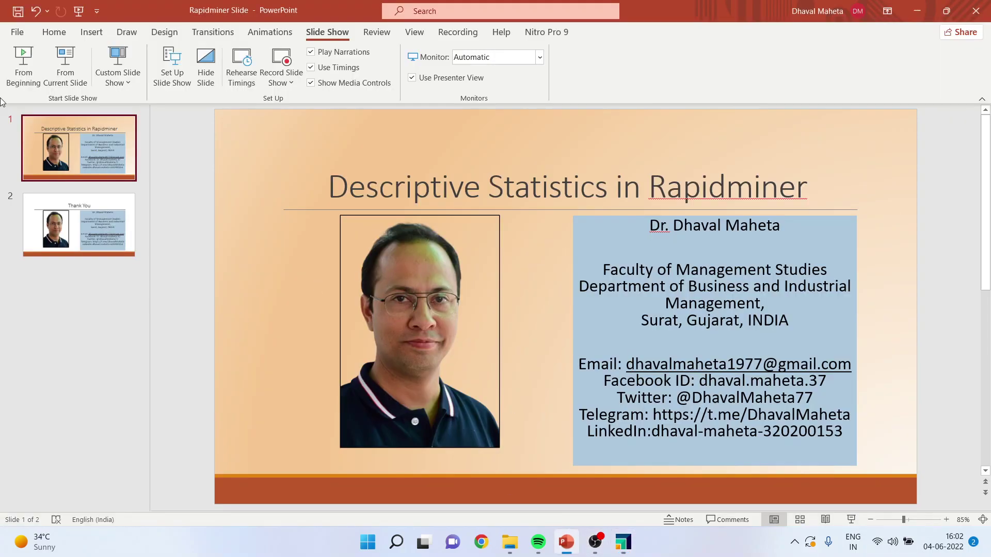
{"action": "left_click", "coordinate": [93, 248]}
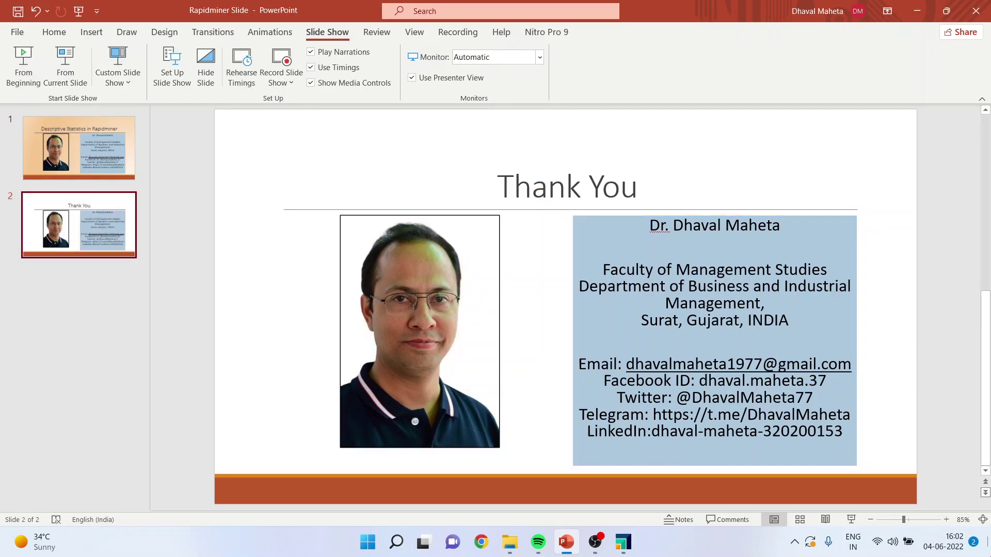